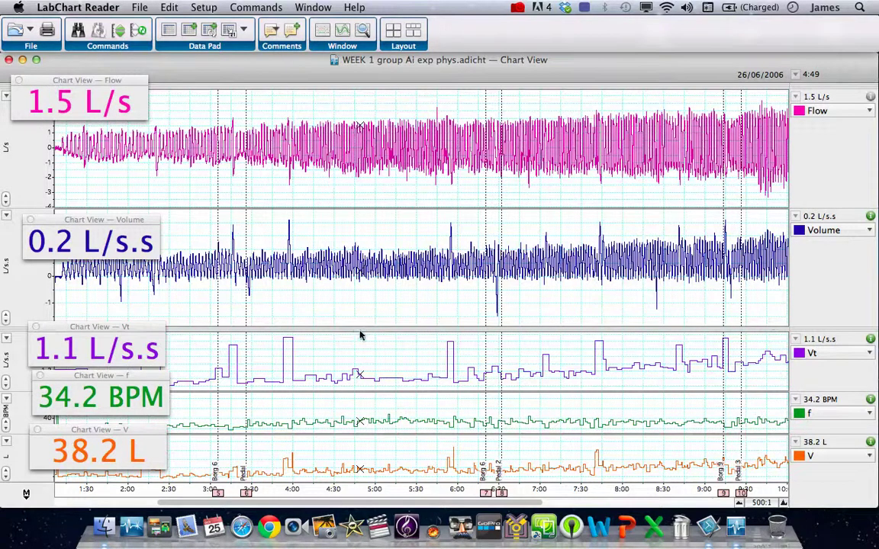
Shrink the Flow and Volume panes and give the Vt, f and V channels more height.
left_click_drag(361, 335, 363, 281)
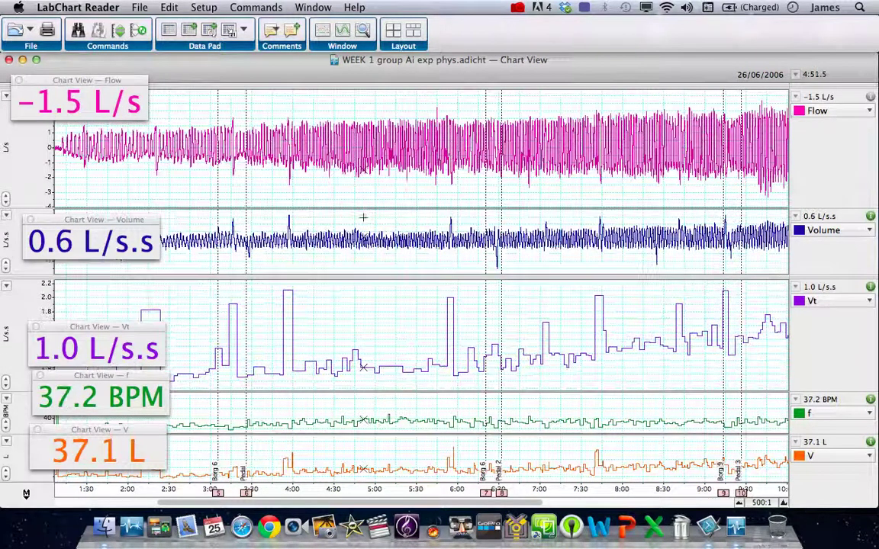
left_click_drag(363, 207, 361, 171)
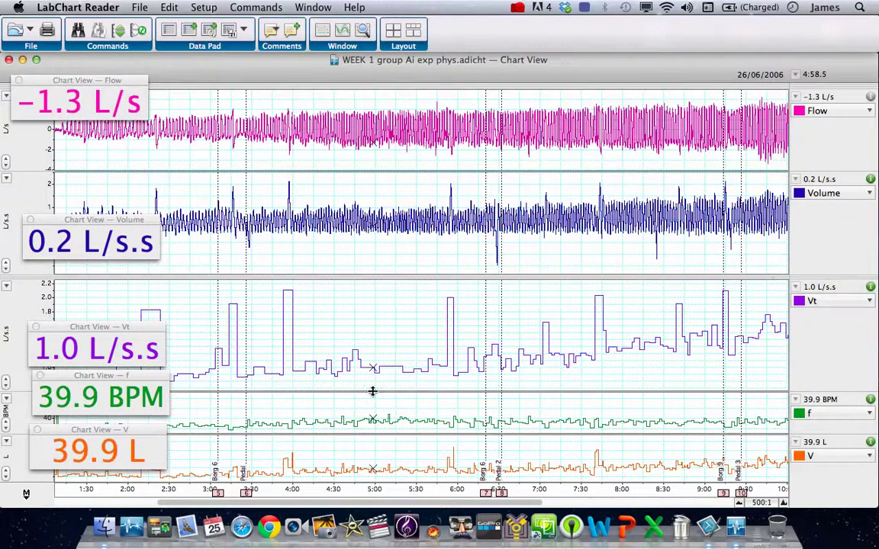
left_click_drag(372, 391, 373, 356)
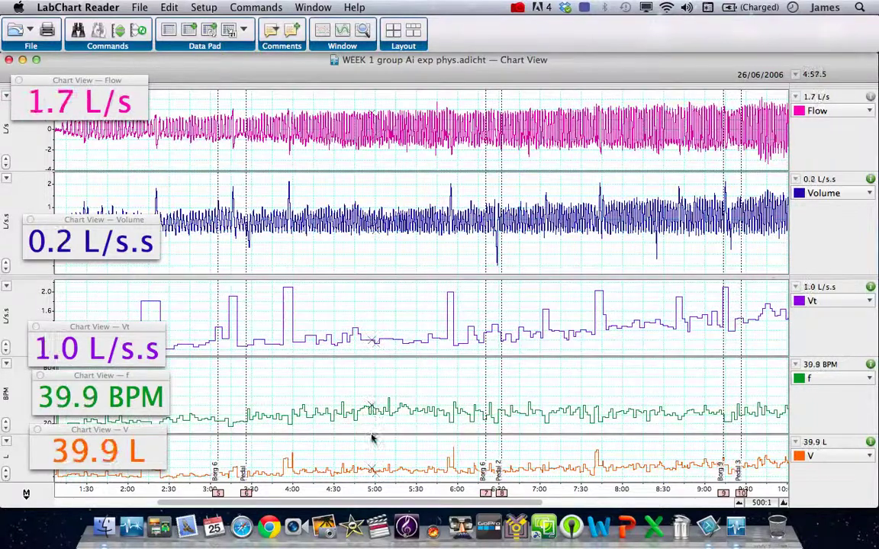
left_click_drag(373, 435, 372, 418)
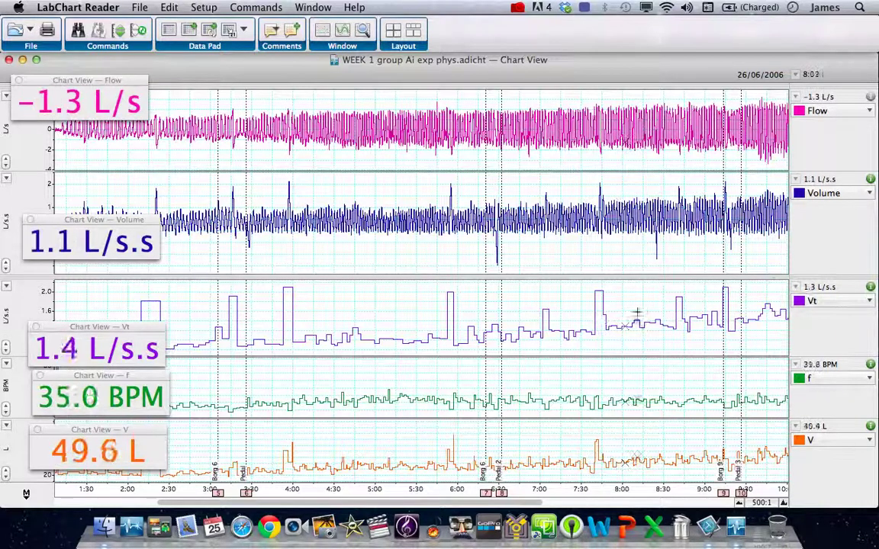
Make Vt a cyclic measurement of the Volume channel's per-breath maximum, with an auto-scaled preview.
left_click(837, 301)
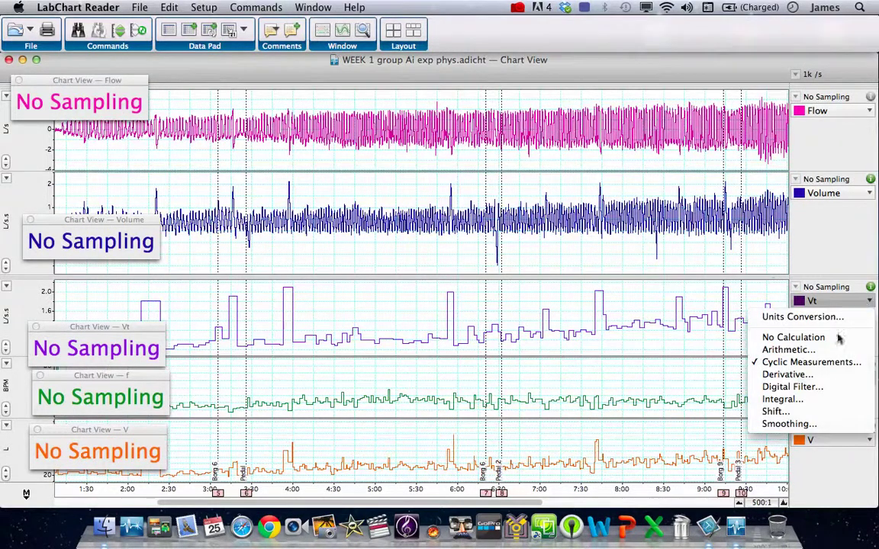
left_click(821, 366)
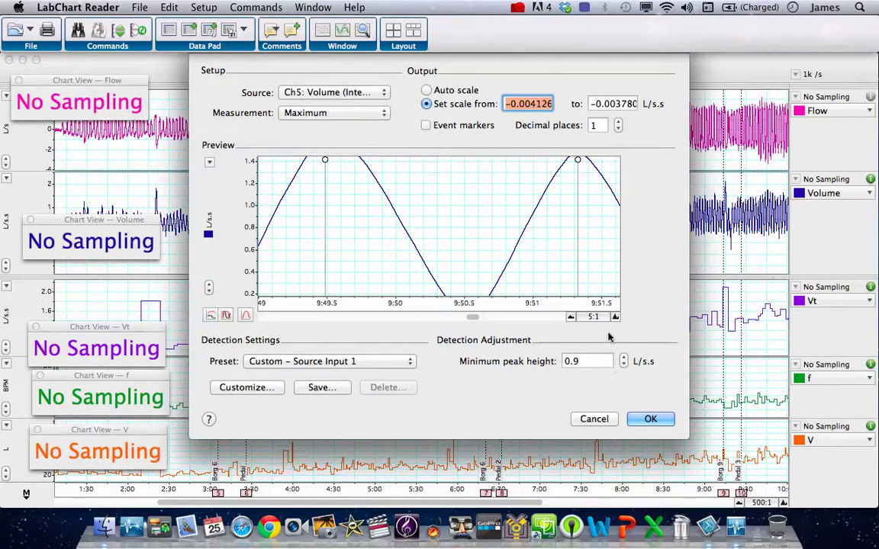
left_click(570, 316)
left_click(571, 316)
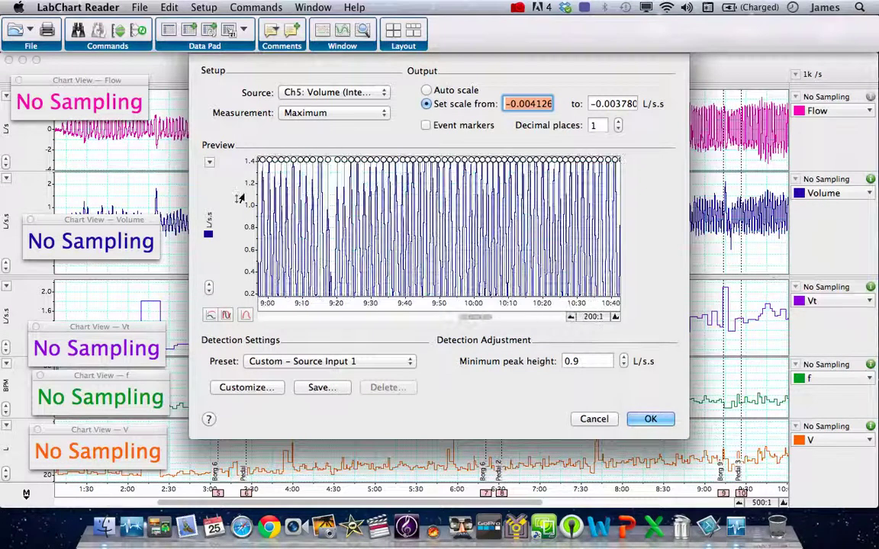
left_click(209, 163)
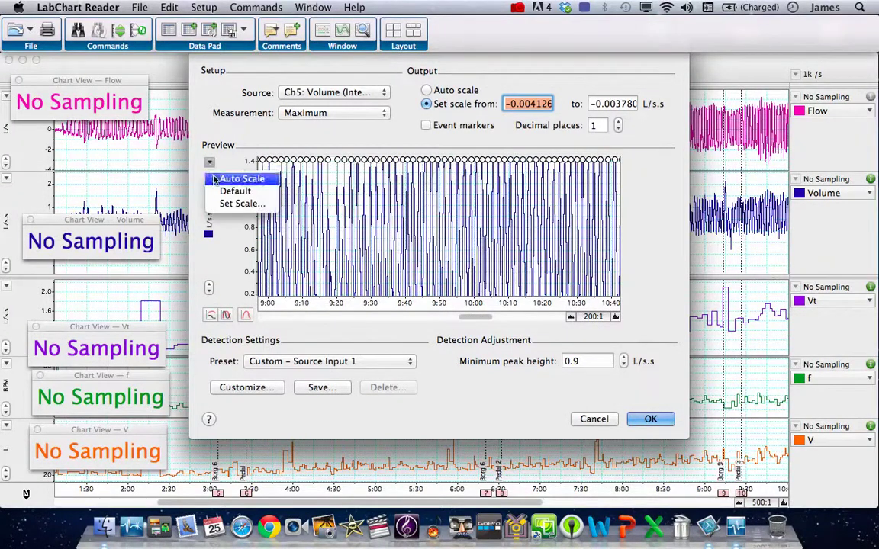
left_click(225, 176)
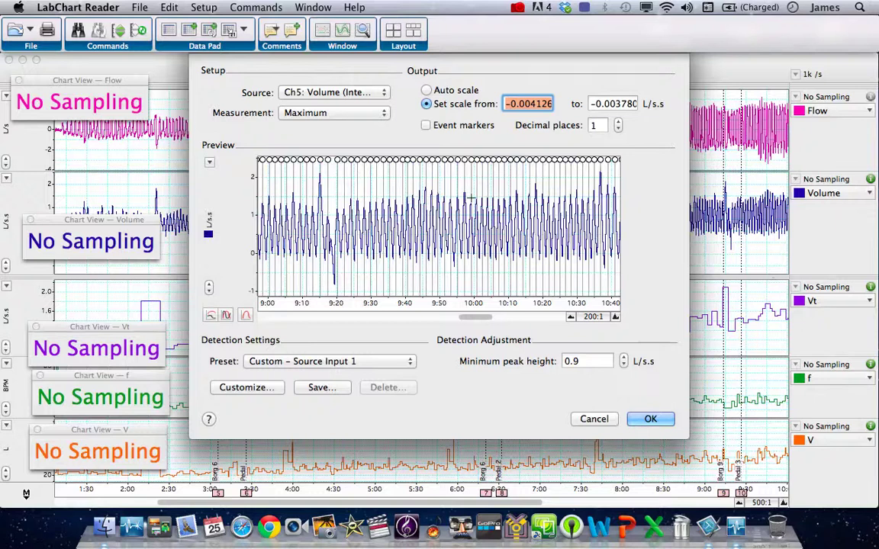
left_click(651, 419)
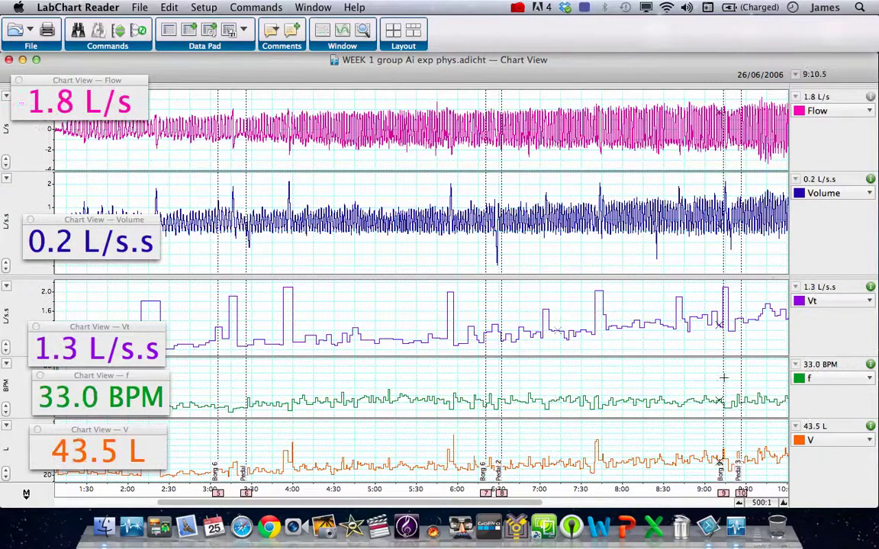
Set f to a cyclic Rate measurement of Ch4: Flow using the General – Sine shape preset.
left_click(840, 378)
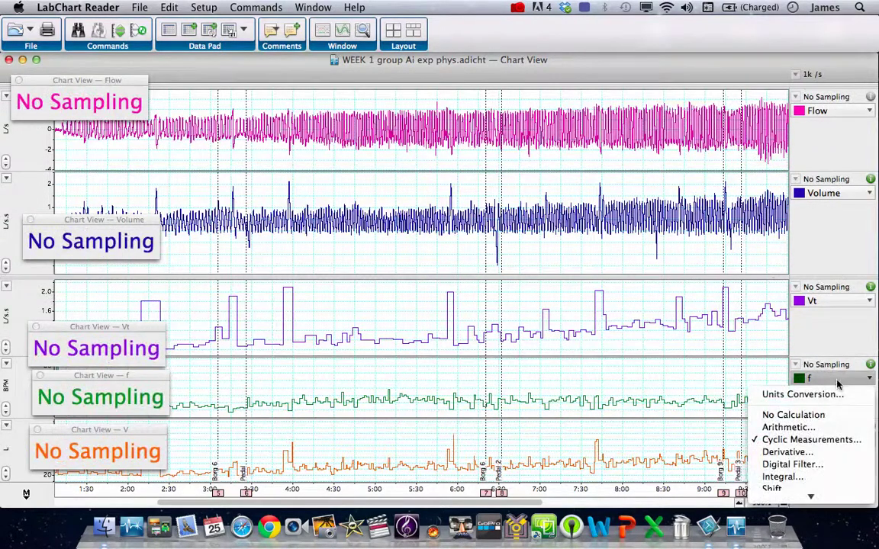
left_click(800, 440)
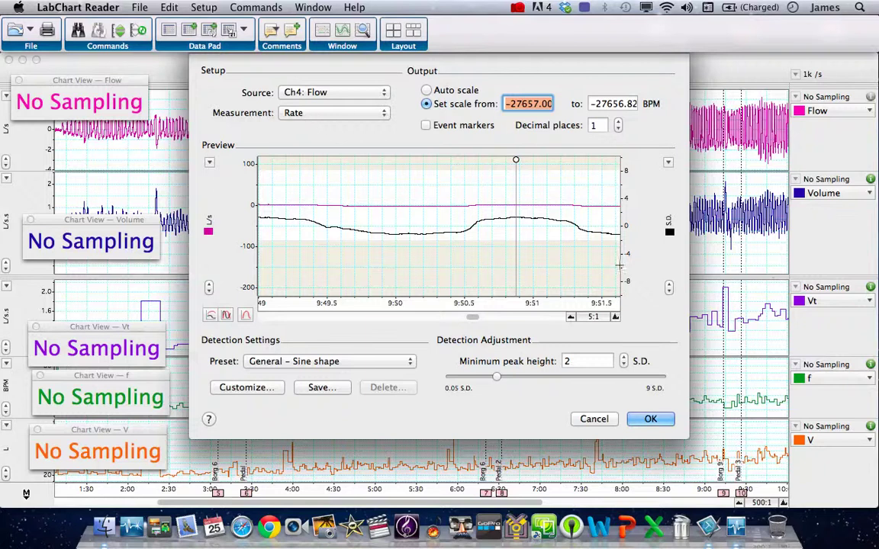
left_click(570, 317)
left_click(570, 318)
left_click(570, 318)
left_click(570, 317)
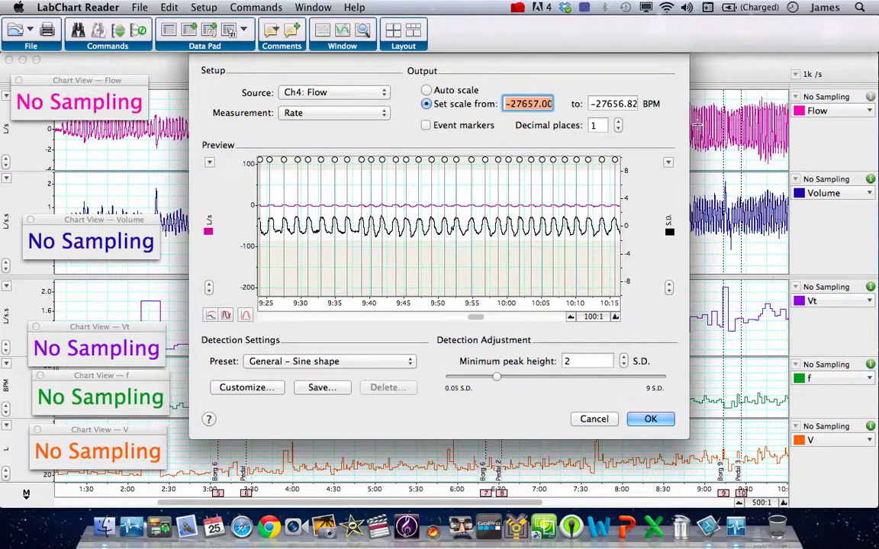
left_click(651, 420)
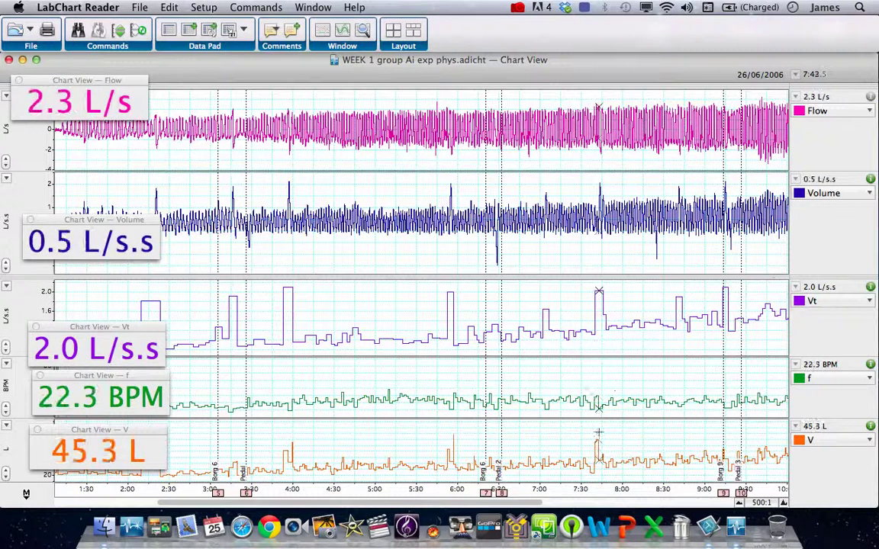
left_click(869, 441)
Give V the arithmetic formula (Ch8) * (Ch9) in litres, multiplying Vt by f.
scroll(809, 458, "down", 3)
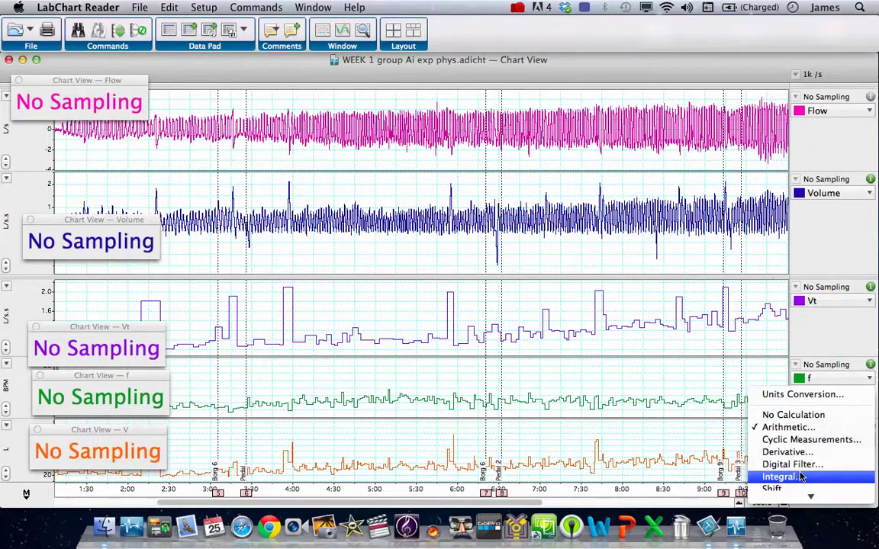
scroll(798, 435, "up", 2)
left_click(788, 428)
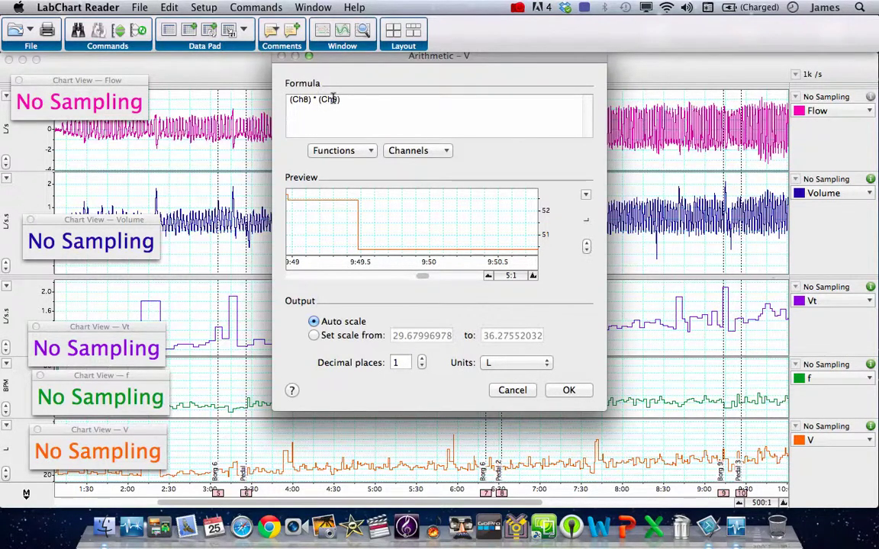
left_click(421, 149)
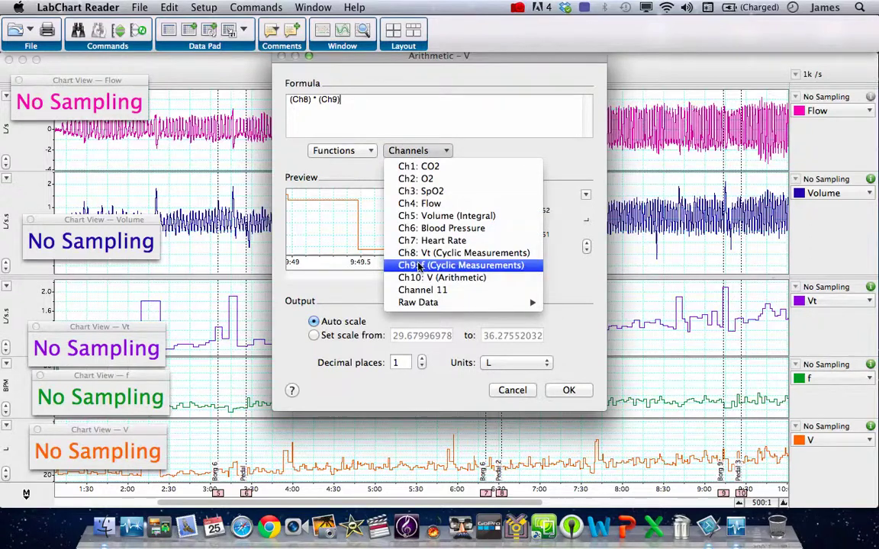
left_click(460, 157)
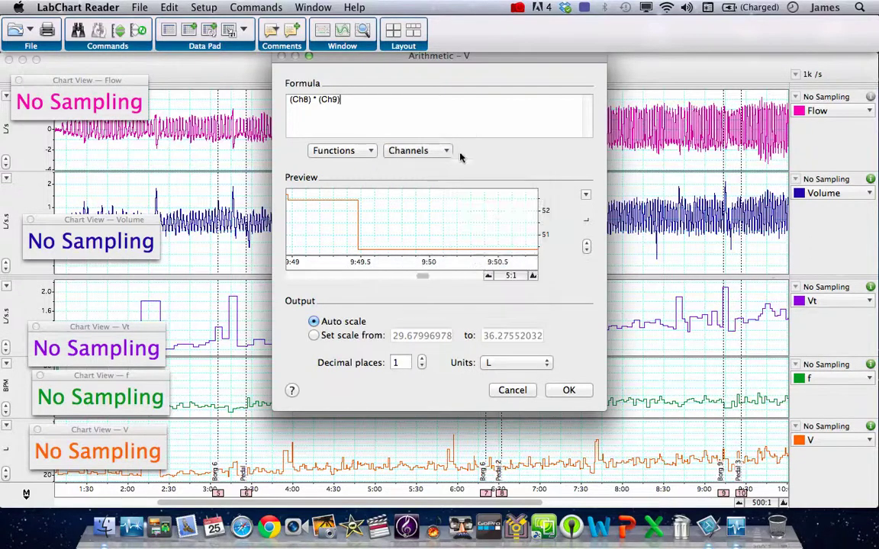
left_click(365, 155)
mouse_move(366, 166)
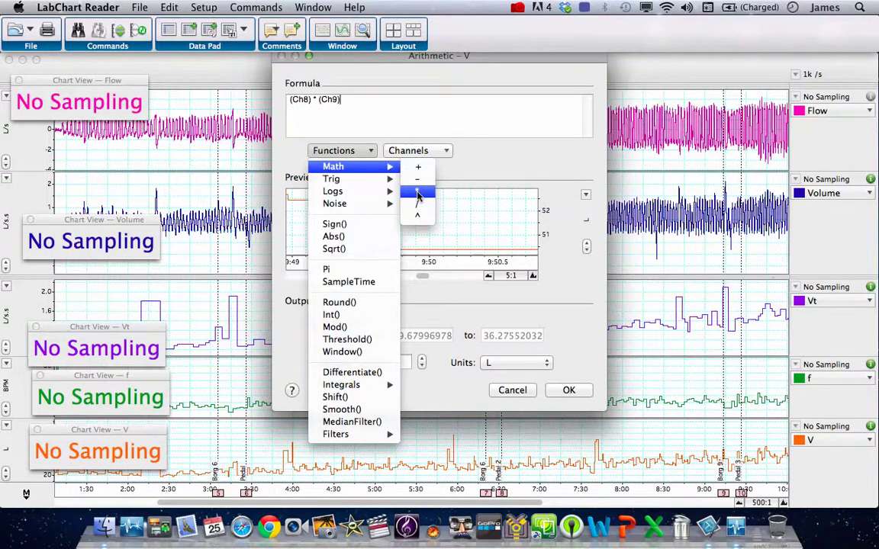
left_click(308, 111)
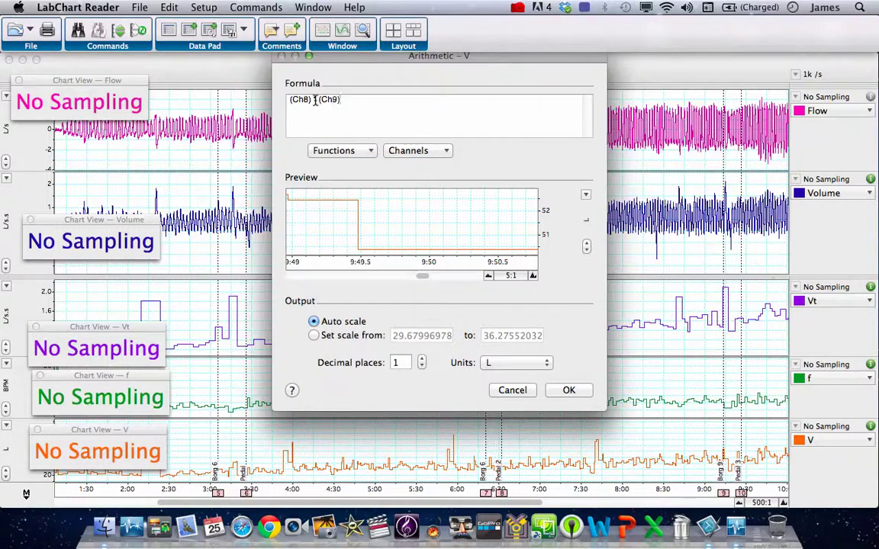
type("*")
left_click(570, 389)
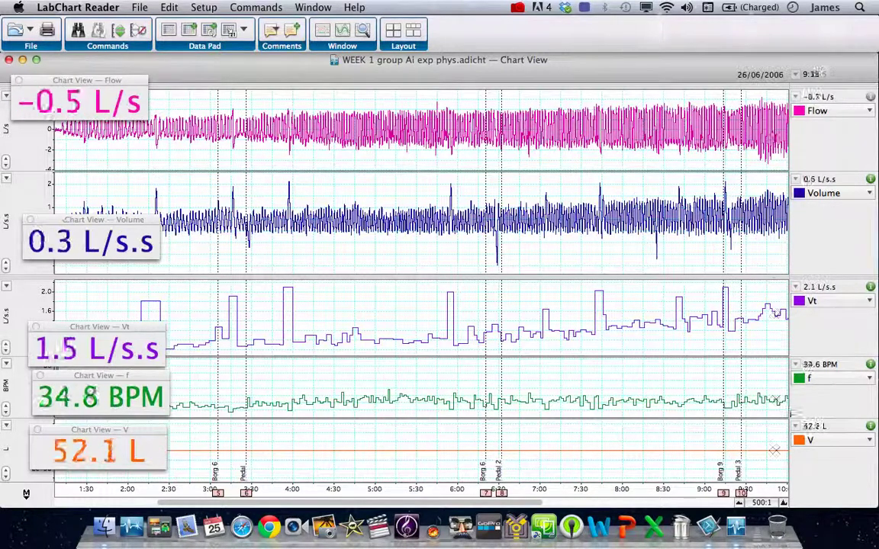
Reapply V's (Ch8) * (Ch9) arithmetic formula and force the calculated channels to recompute.
left_click(784, 505)
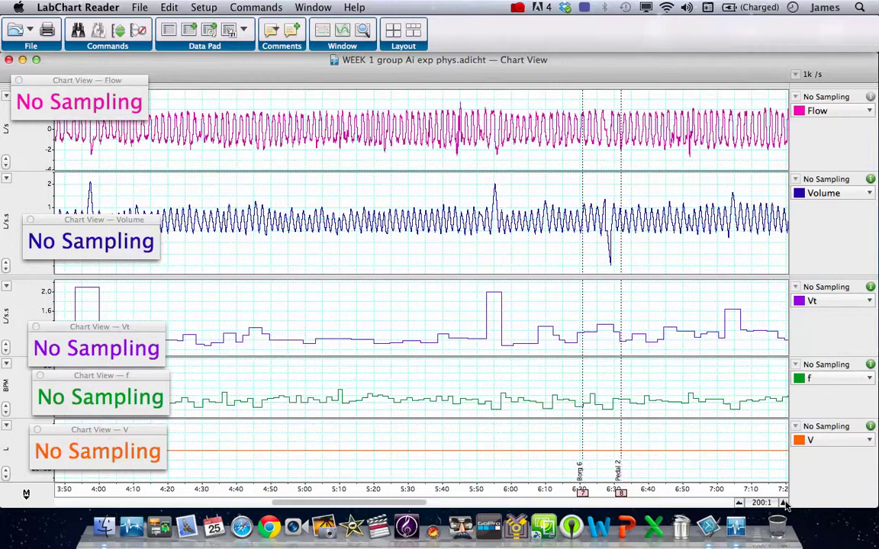
left_click(740, 504)
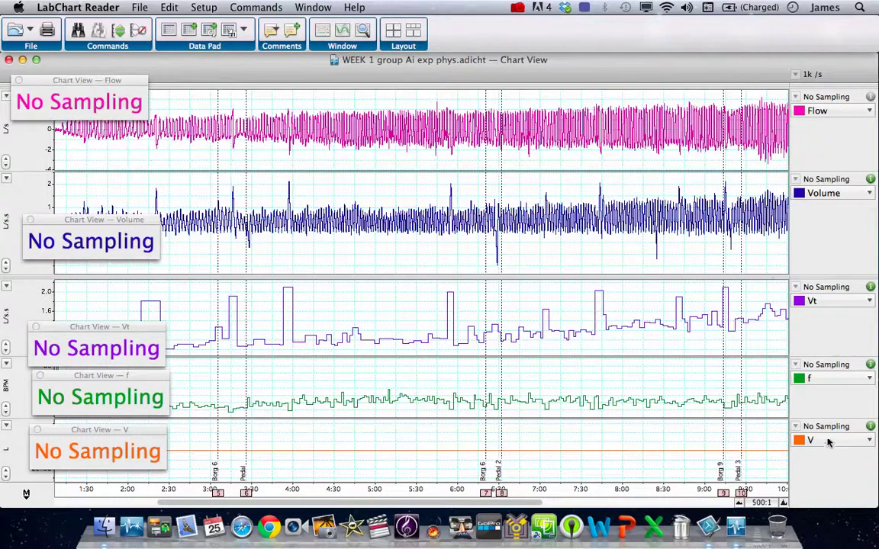
left_click(815, 442)
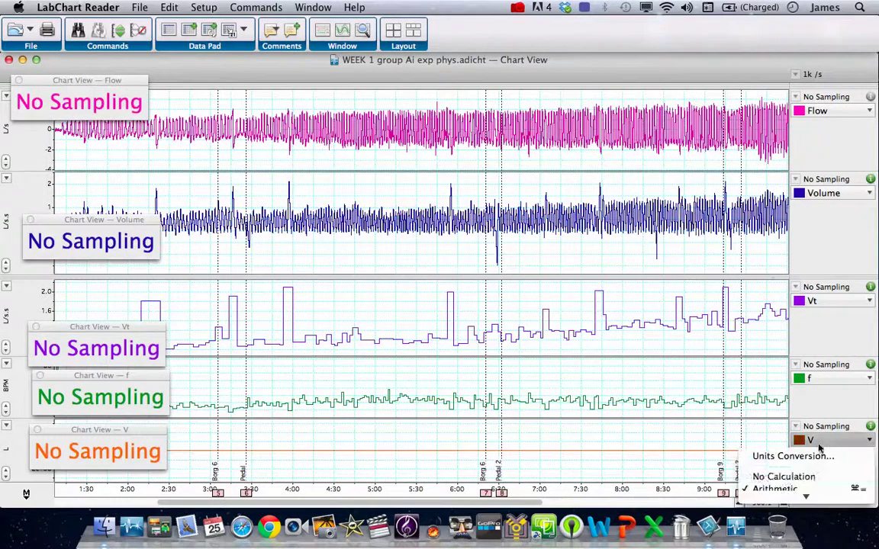
left_click(778, 489)
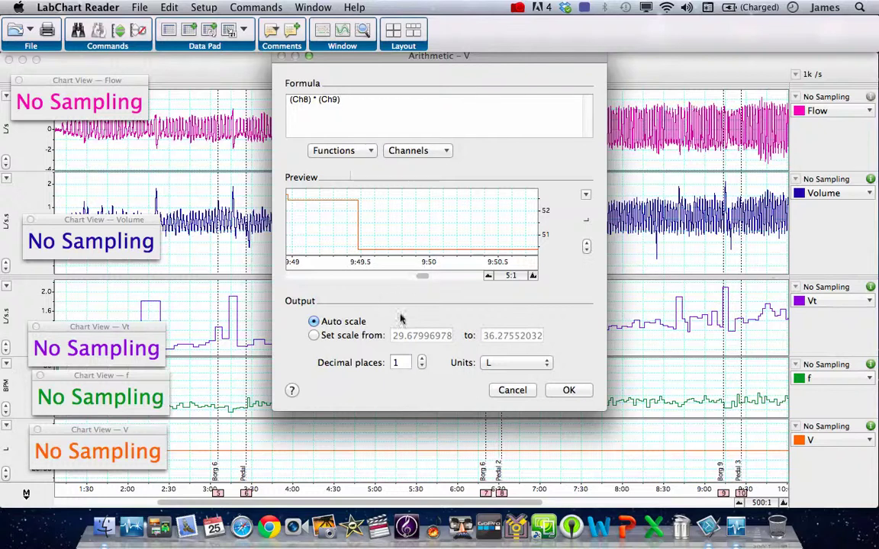
left_click(568, 393)
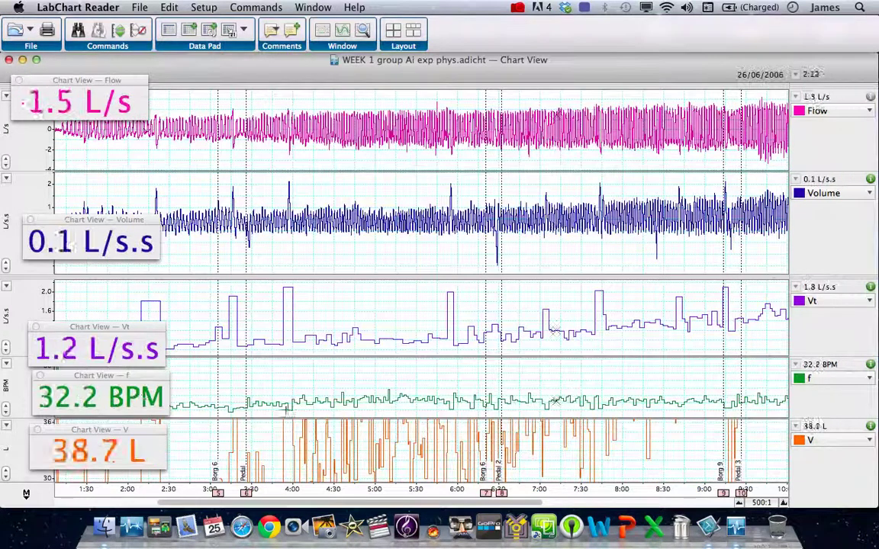
left_click(138, 31)
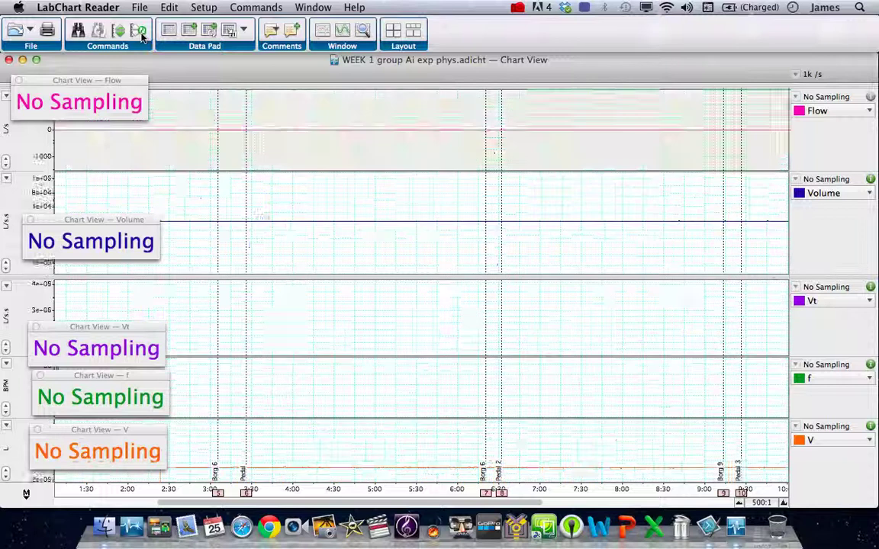